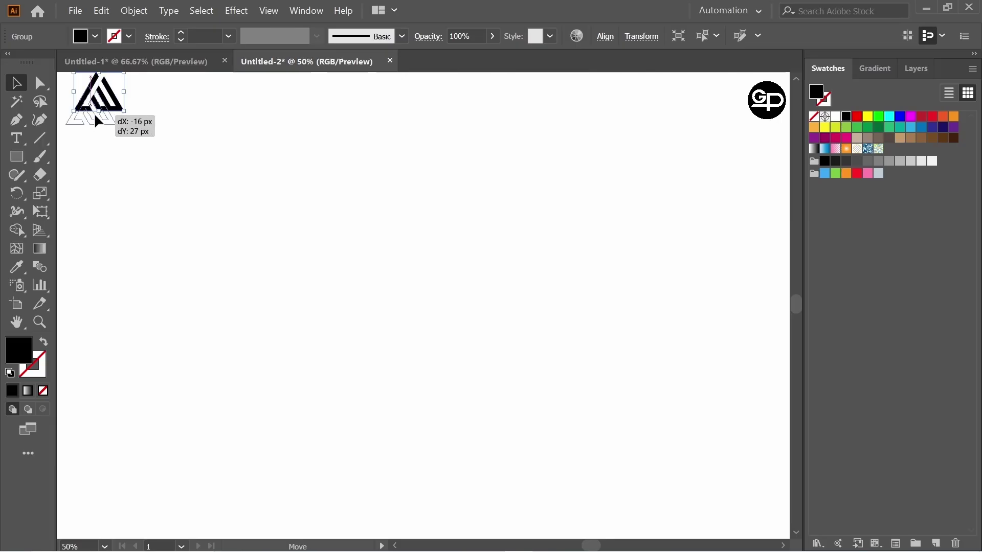
# Draw a long vertical line near the middle of the artboard and give it a black stroke
pyautogui.click(211, 170)
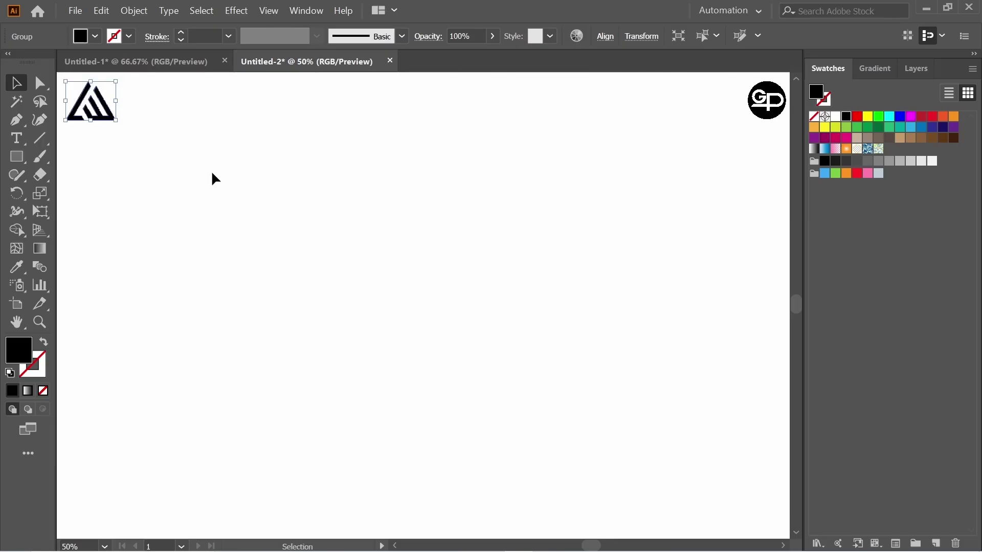
pyautogui.click(40, 138)
pyautogui.moveTo(320, 149); pyautogui.dragTo(321, 495)
pyautogui.click(119, 42)
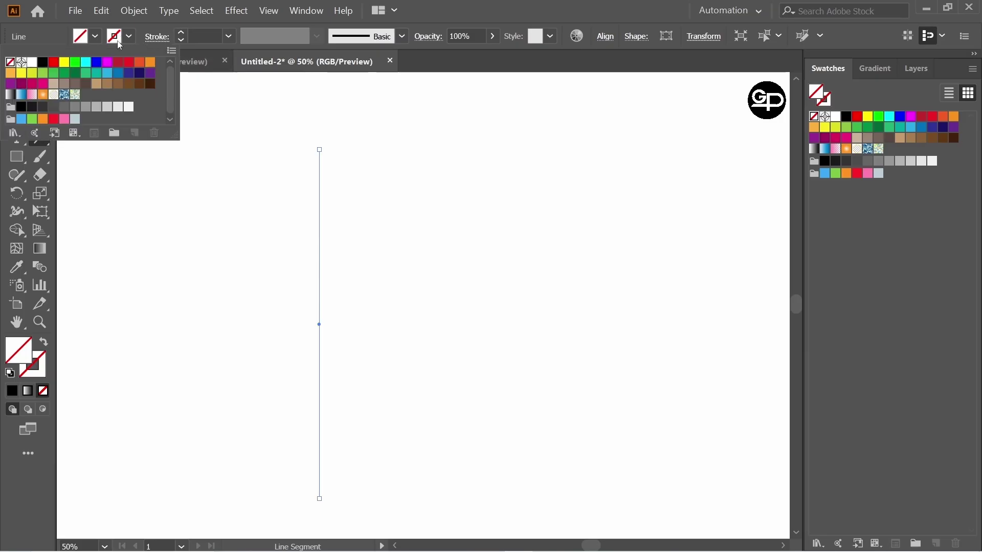
pyautogui.click(44, 63)
pyautogui.click(339, 293)
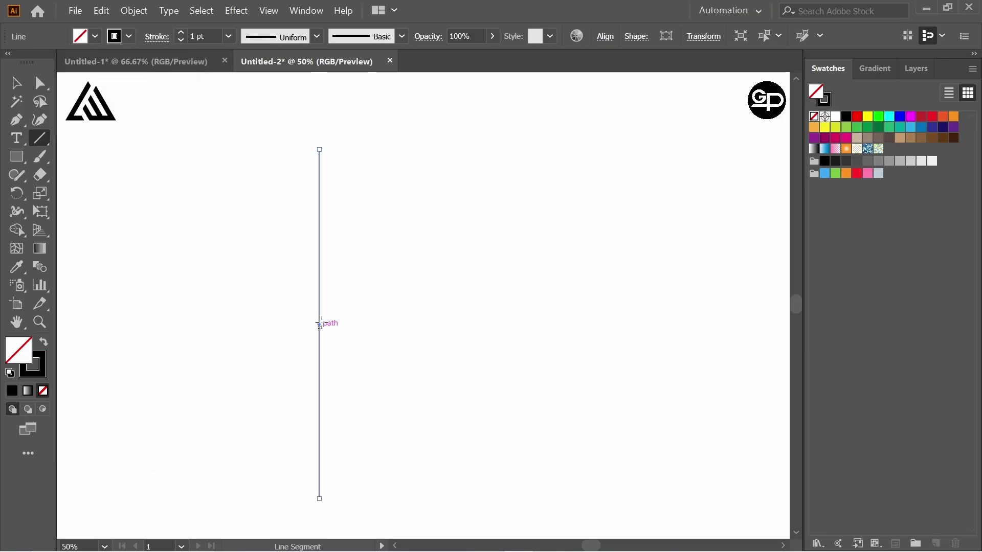
# Copy the vertical line a short distance to its right and repeat the copy to make ten evenly spaced parallel lines
pyautogui.moveTo(320, 324); pyautogui.dragTo(340, 324)
pyautogui.hotkey('ctrl', 'd')
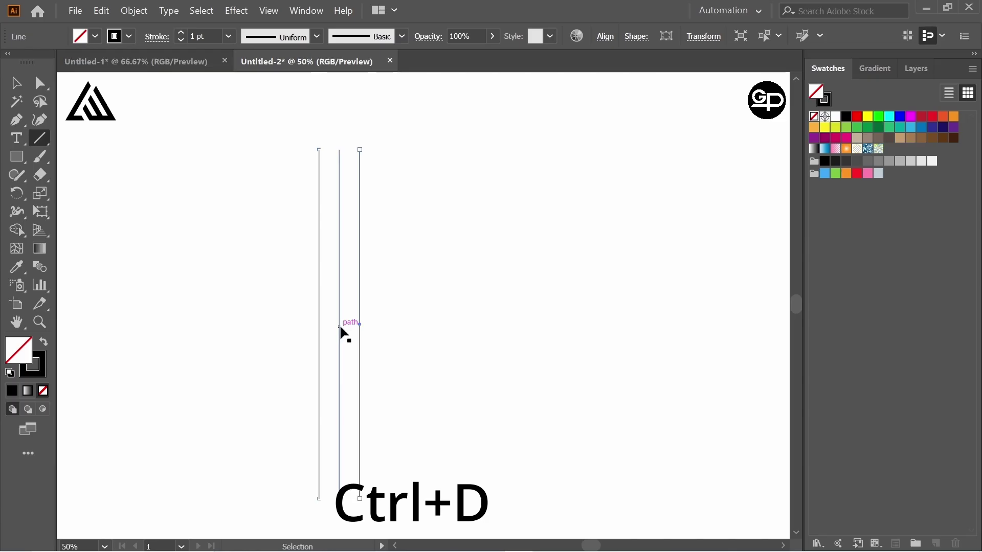
pyautogui.hotkey('ctrl', 'd')
pyautogui.hotkey('ctrl', 'd')
pyautogui.hotkey('ctrl', 'd')
pyautogui.hotkey('ctrl', 'd')
pyautogui.hotkey('ctrl', 'd')
pyautogui.hotkey('ctrl', 'd')
pyautogui.hotkey('ctrl', 'd')
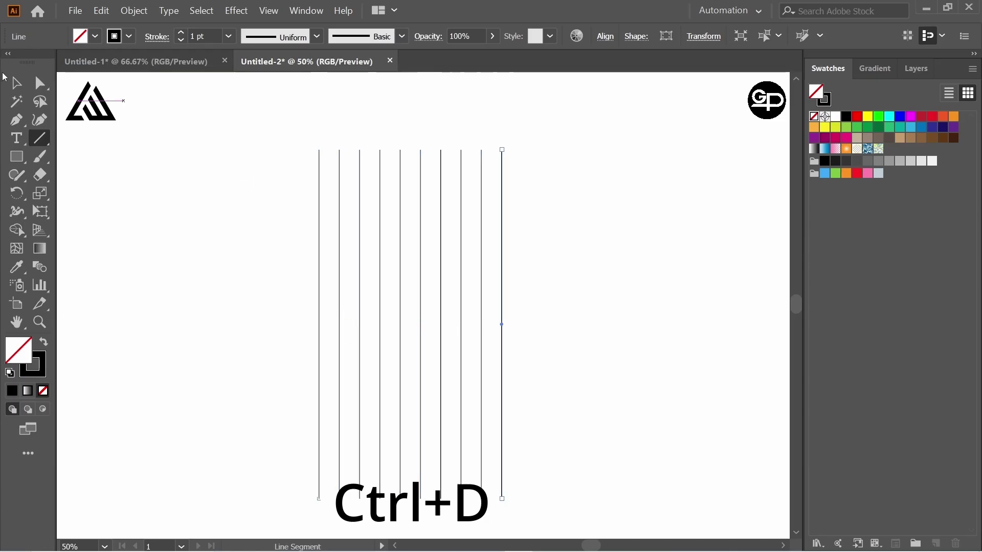
# Align the top ends of all ten vertical lines and group them
pyautogui.click(17, 83)
pyautogui.moveTo(267, 119); pyautogui.dragTo(582, 421)
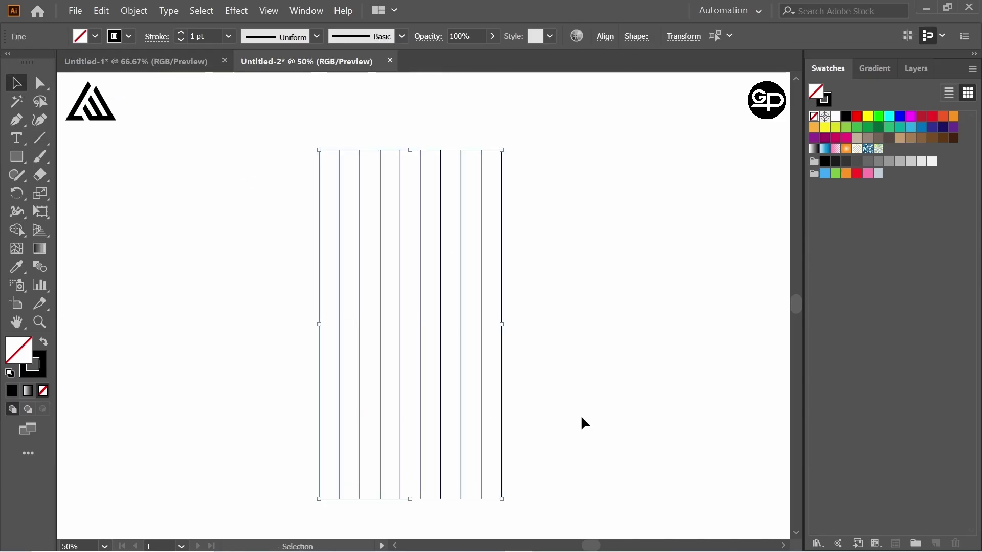
pyautogui.hotkey('ctrl', 'g')
pyautogui.click(606, 36)
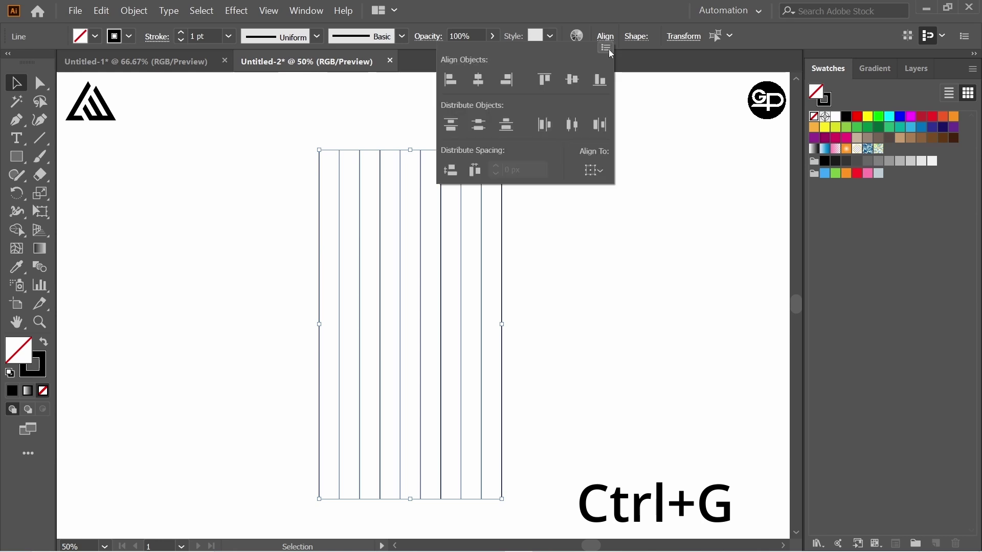
pyautogui.click(602, 176)
pyautogui.click(625, 189)
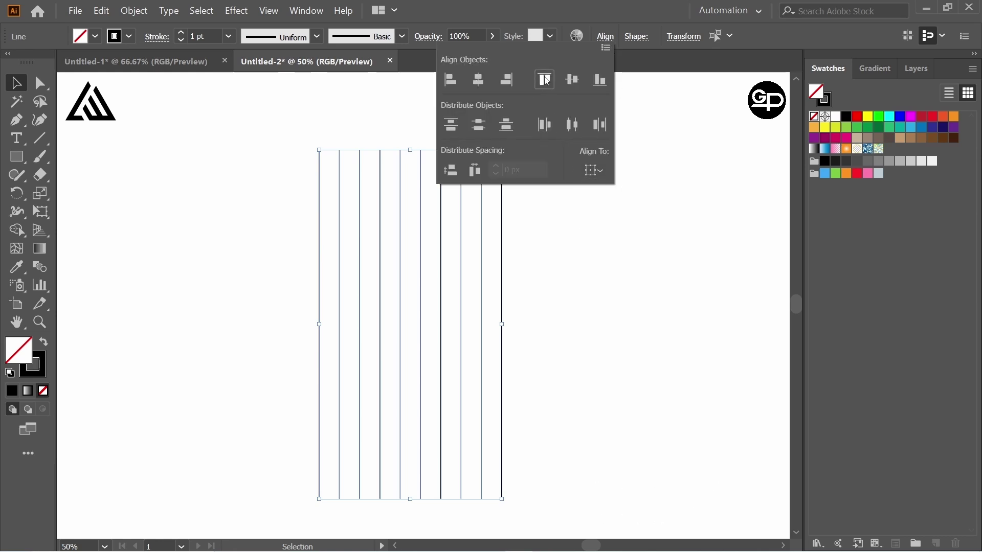
pyautogui.click(547, 80)
pyautogui.click(616, 259)
pyautogui.hotkey('ctrl', 'g')
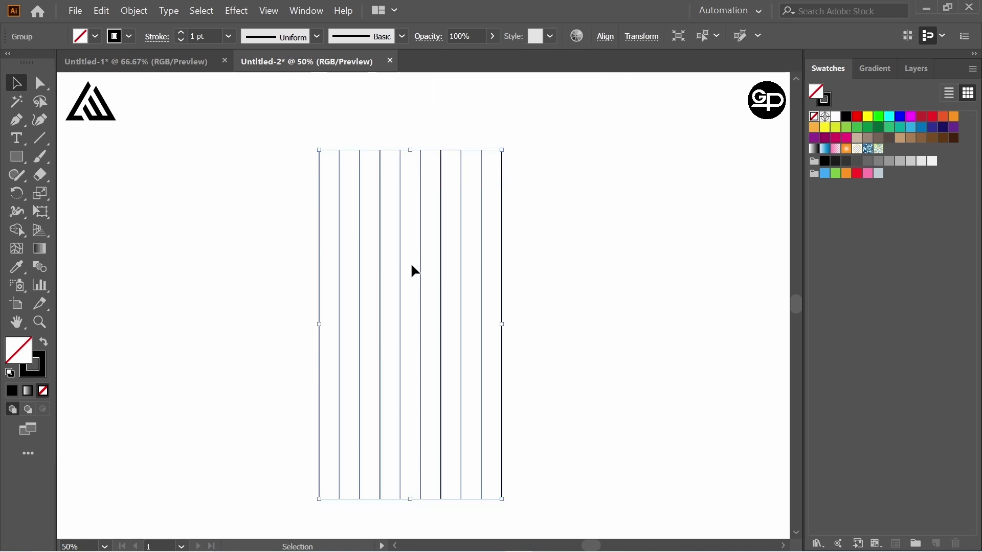
# Make a copy of the vertical line group rotated by 90°
pyautogui.rightClick(399, 271)
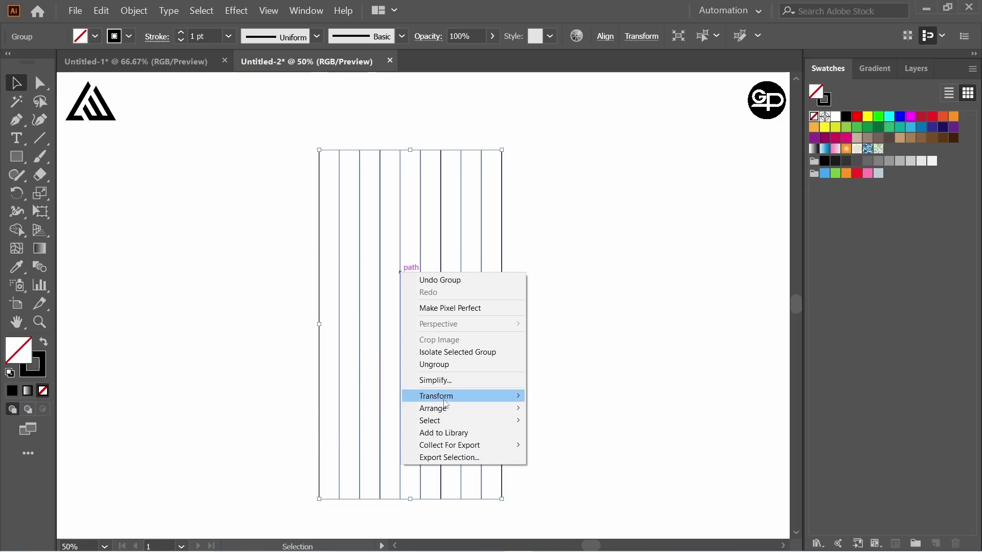
pyautogui.moveTo(443, 398)
pyautogui.click(575, 424)
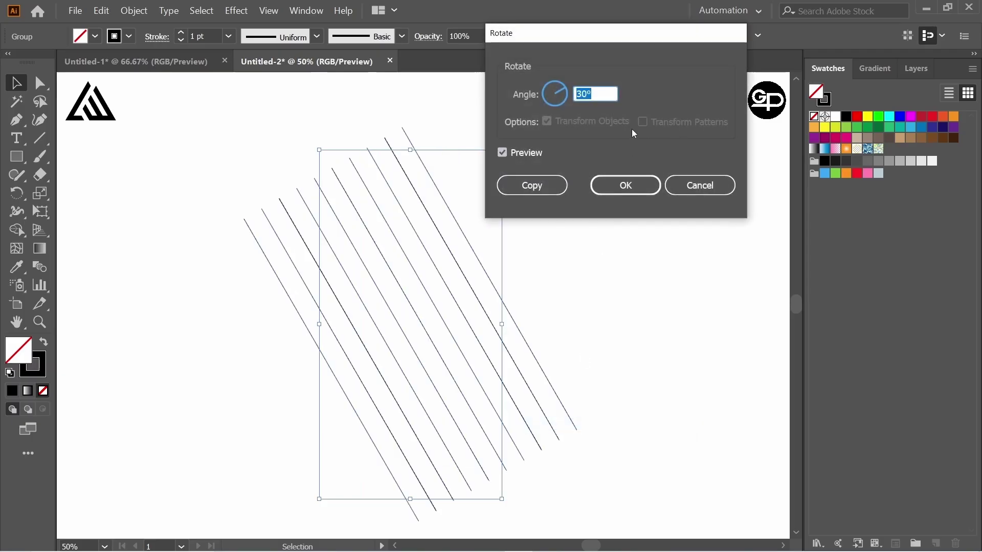
pyautogui.write('90')
pyautogui.click(532, 186)
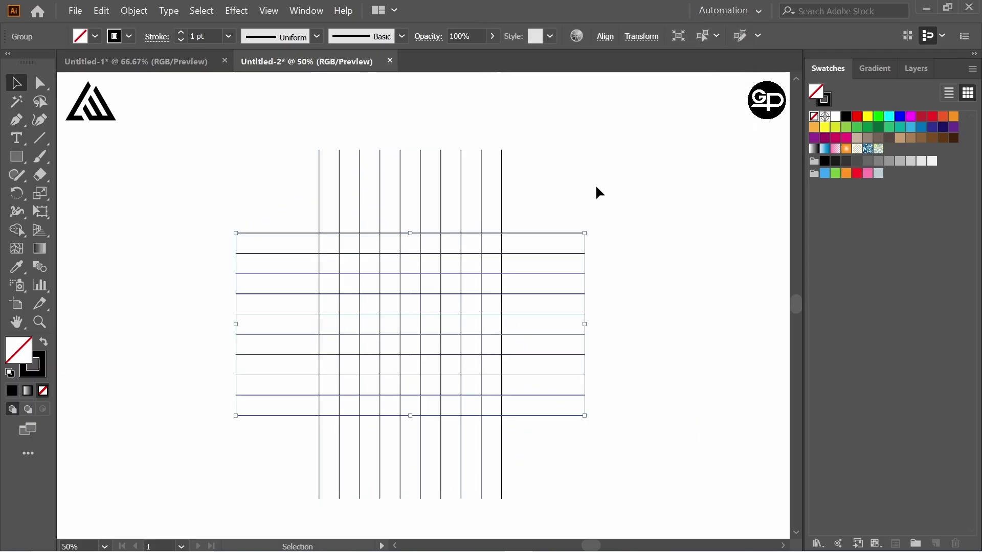
pyautogui.click(253, 184)
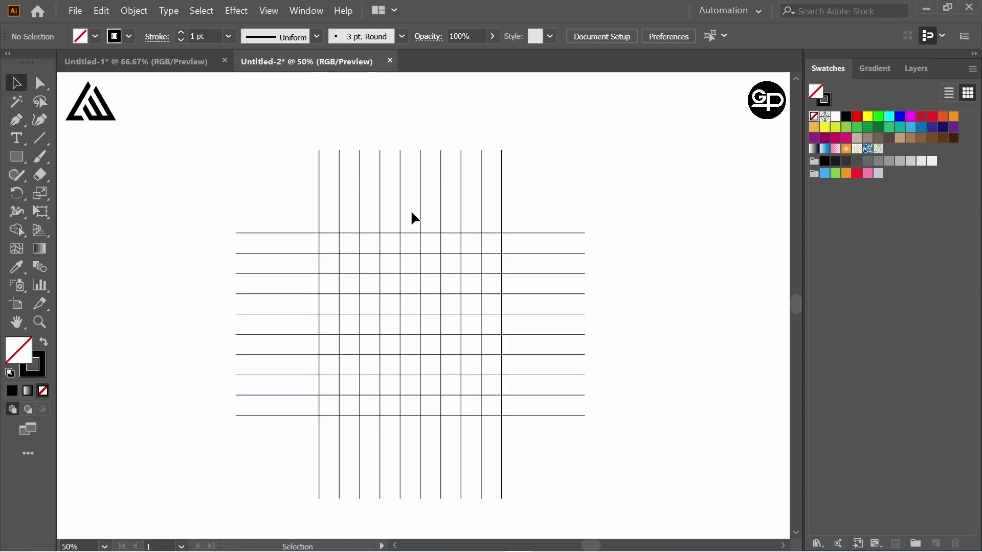
# Make a copy of the vertical line group rotated by 30°
pyautogui.click(421, 205)
pyautogui.rightClick(421, 205)
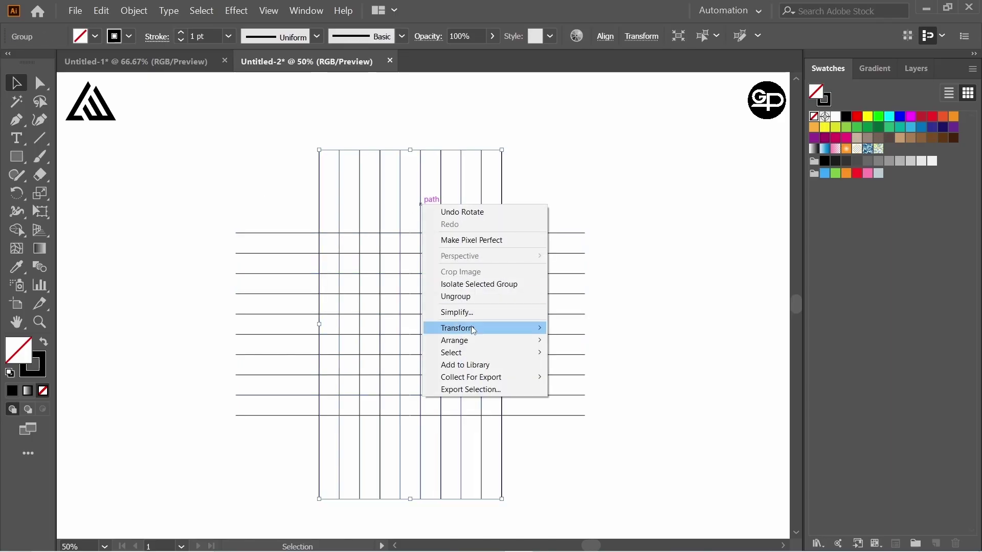
pyautogui.moveTo(512, 328)
pyautogui.click(577, 357)
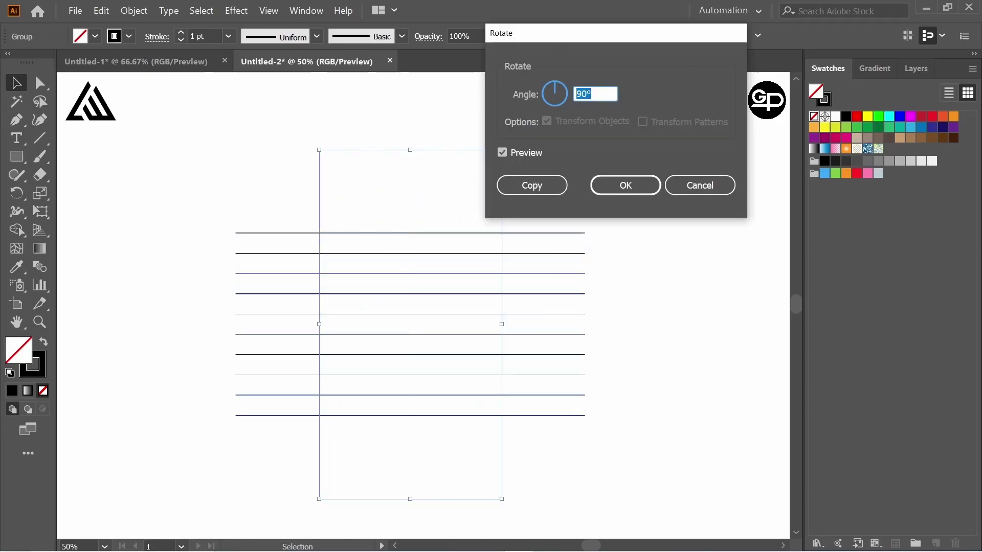
pyautogui.click(539, 188)
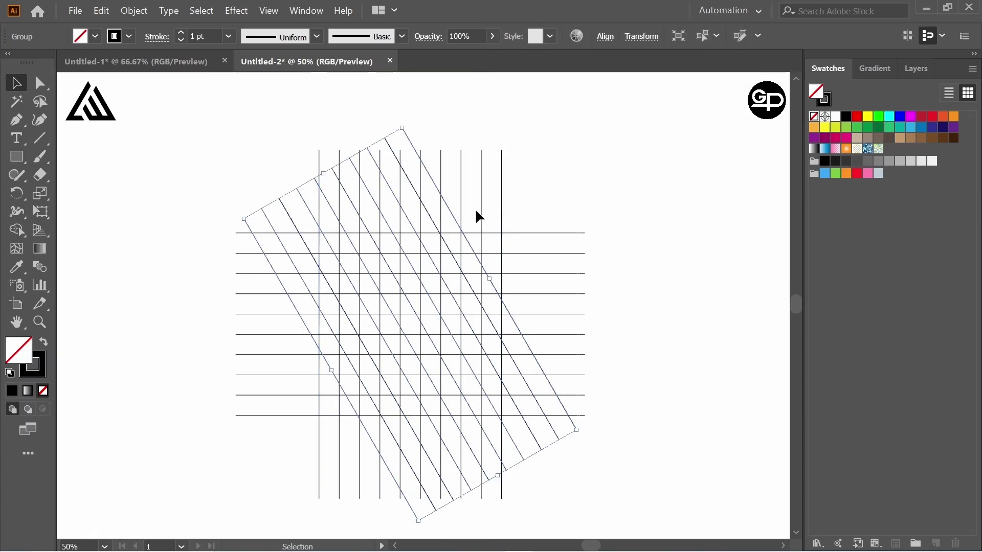
# Make a reflected copy of the slanted line group across the vertical axis
pyautogui.rightClick(451, 215)
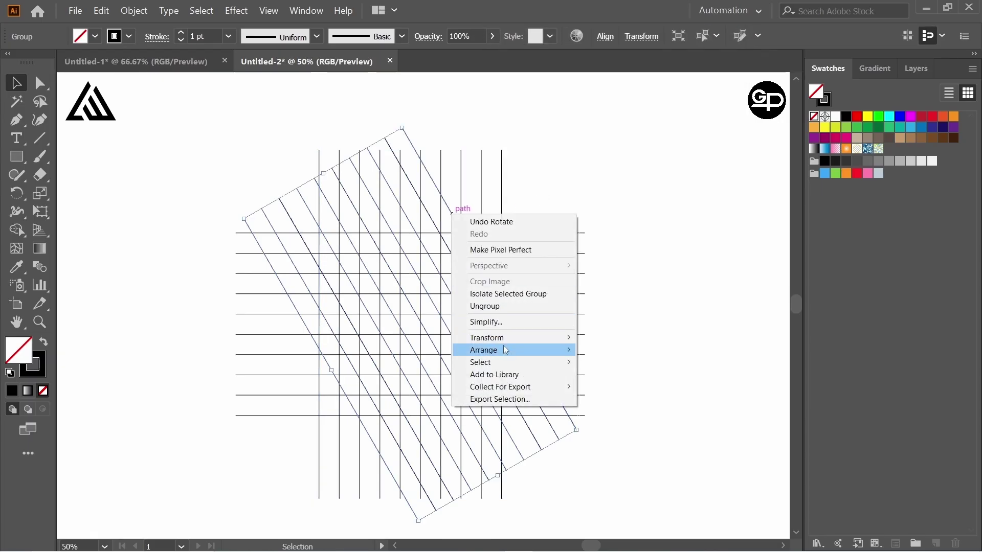
pyautogui.moveTo(506, 340)
pyautogui.click(606, 378)
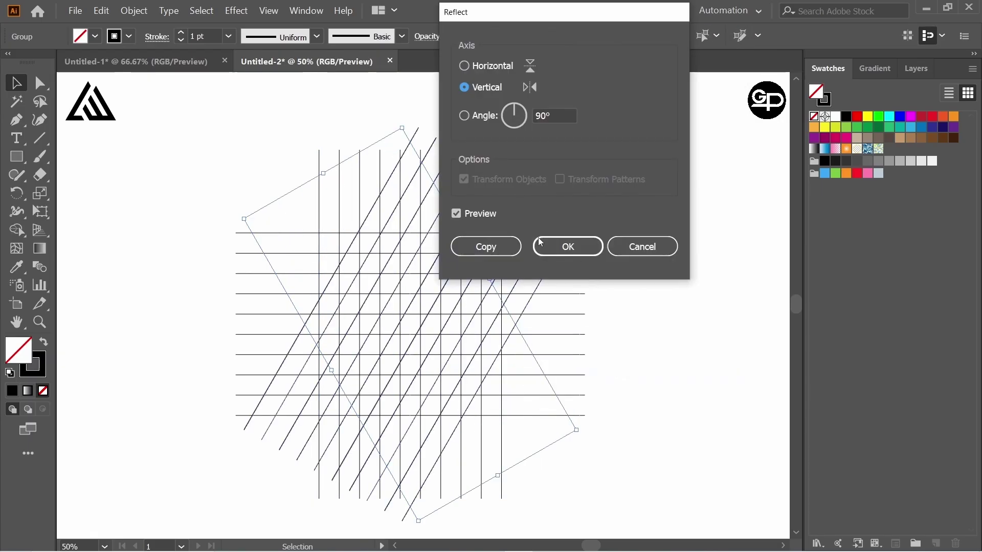
pyautogui.click(511, 251)
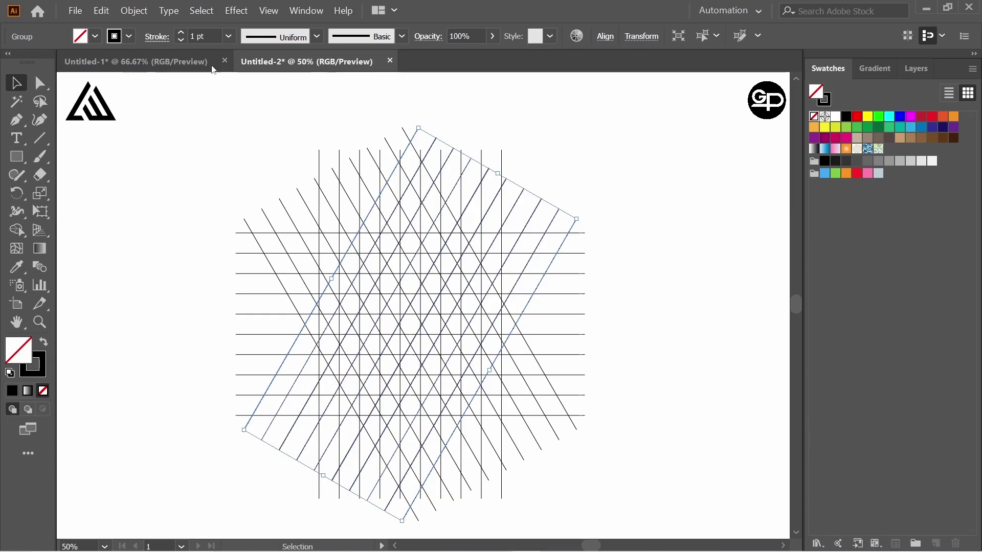
# Select all four line groups and enlarge the whole grid slightly, keeping its proportions
pyautogui.click(253, 128)
pyautogui.moveTo(230, 132); pyautogui.dragTo(613, 406)
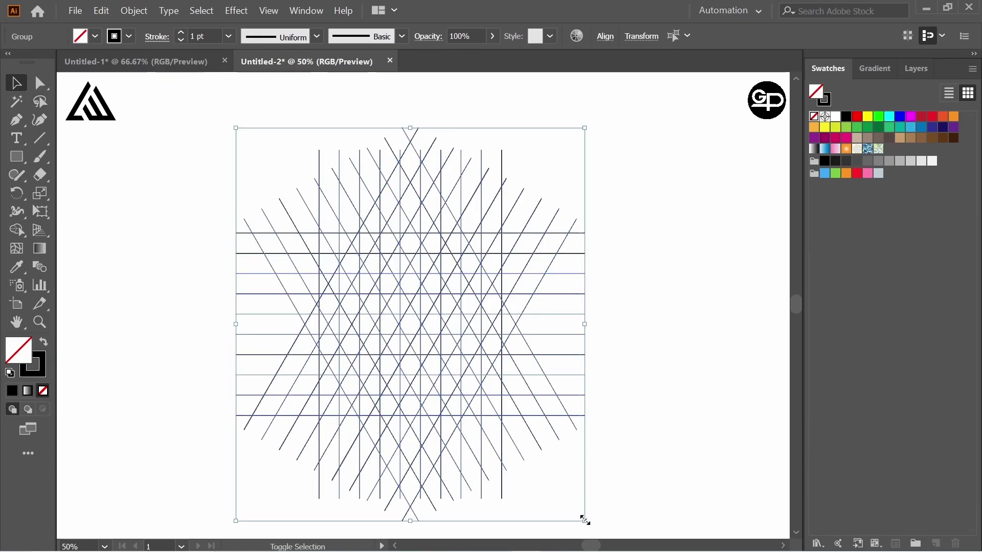
pyautogui.moveTo(585, 520); pyautogui.dragTo(601, 531)
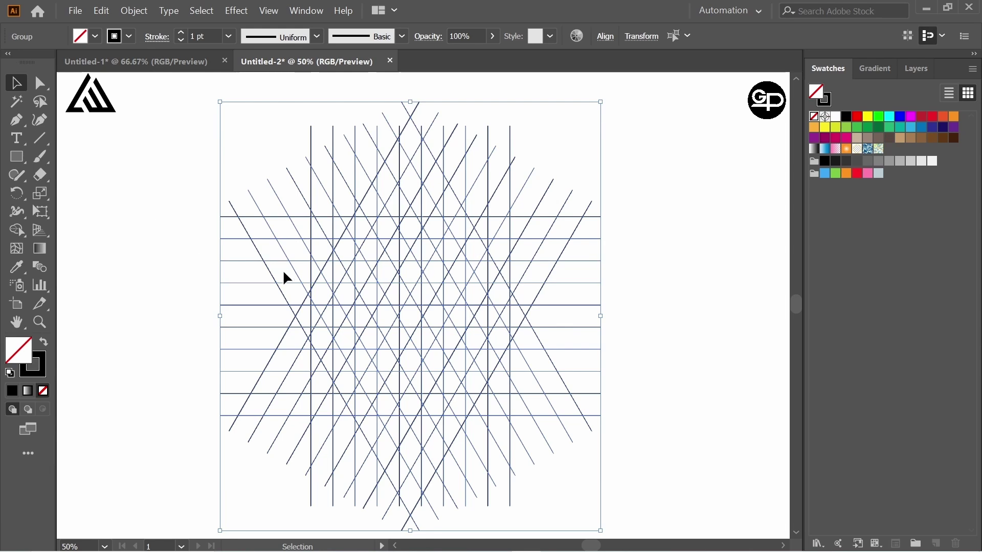
# With Shape Builder and a black fill, merge grid cells into the logo's left diagonal leg with its short horizontal foot
pyautogui.moveTo(17, 230); pyautogui.dragTo(87, 225)
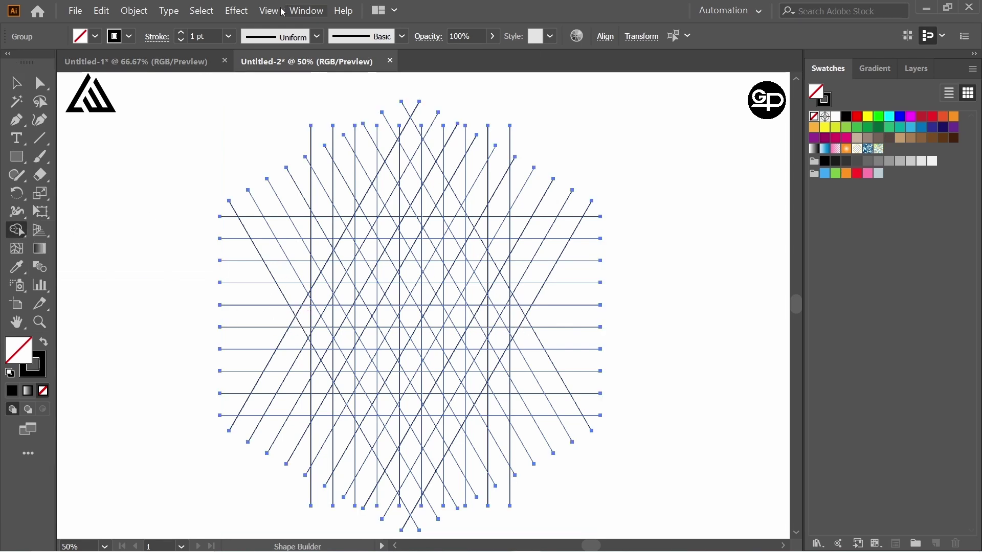
pyautogui.click(95, 36)
pyautogui.click(38, 67)
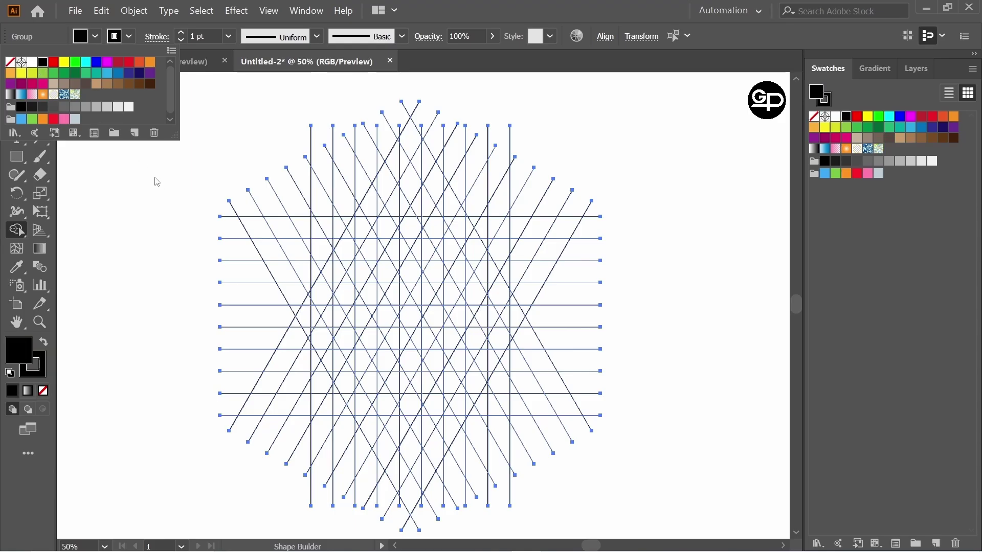
pyautogui.click(156, 179)
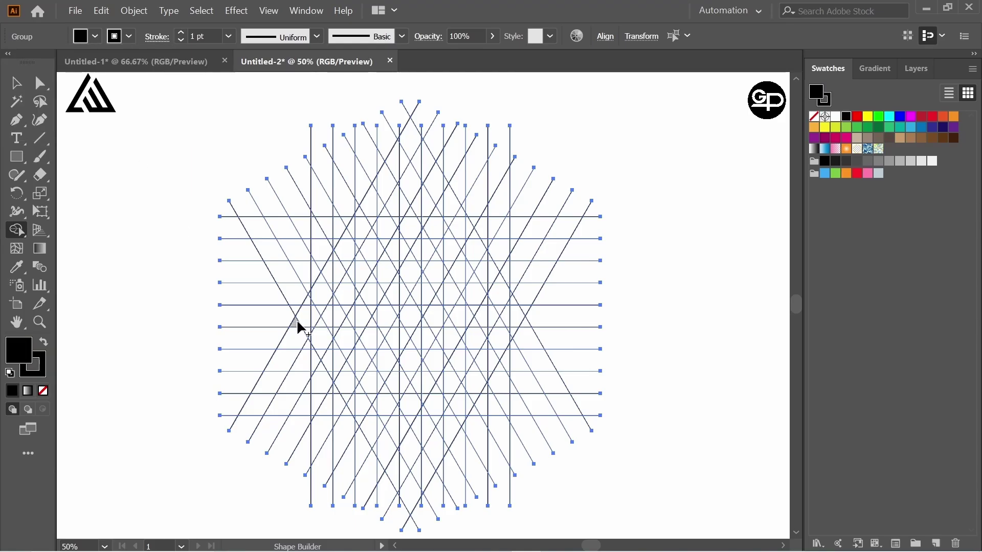
pyautogui.moveTo(335, 317)
pyautogui.mouseDown()
pyautogui.moveTo(373, 322)
pyautogui.moveTo(359, 310)
pyautogui.moveTo(308, 311)
pyautogui.moveTo(415, 144)
pyautogui.mouseUp()
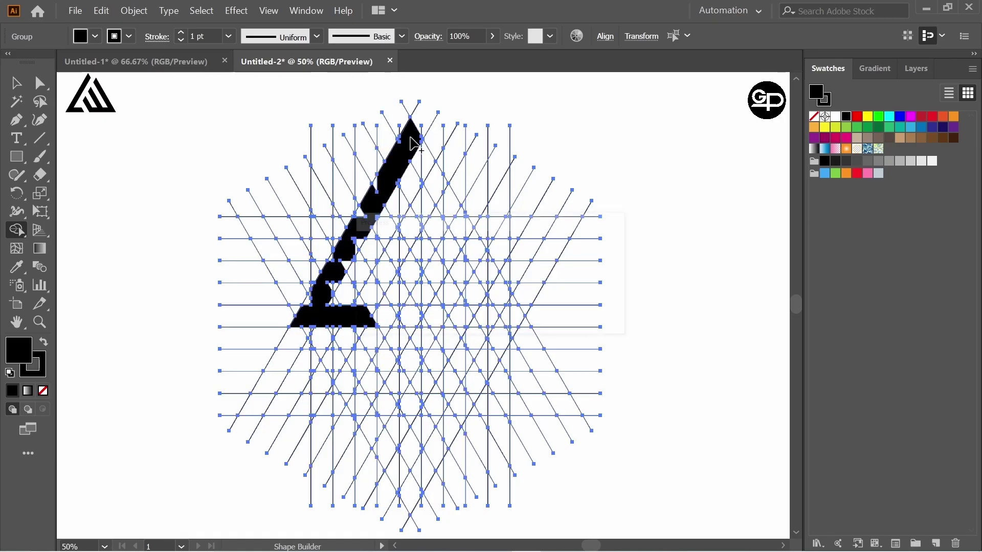
pyautogui.moveTo(357, 209)
pyautogui.mouseDown()
pyautogui.moveTo(350, 246)
pyautogui.moveTo(361, 237)
pyautogui.moveTo(340, 281)
pyautogui.moveTo(309, 313)
pyautogui.moveTo(309, 298)
pyautogui.mouseUp()
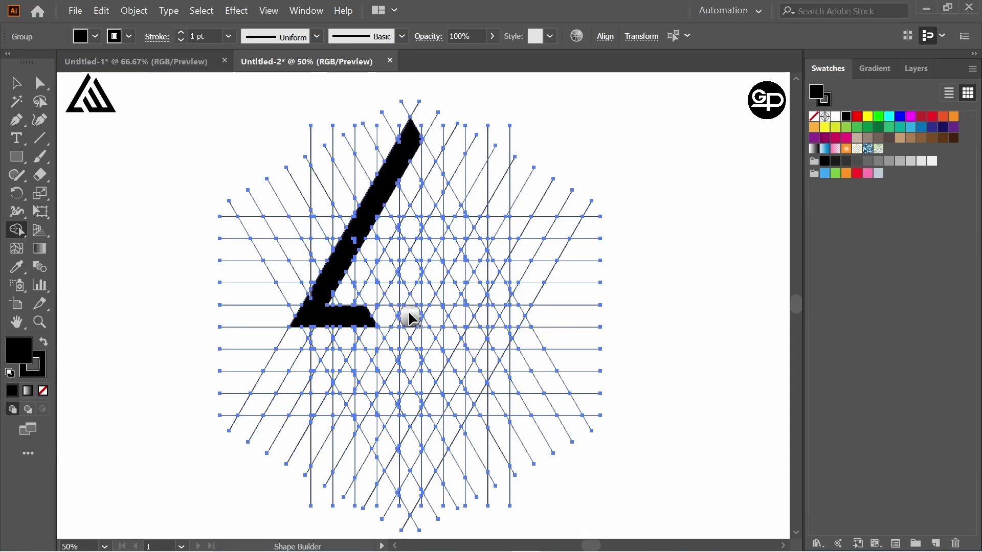
# Merge grid cells into the logo's two inner diagonal bars, the base and the right diagonal leg as one black shape
pyautogui.moveTo(397, 288)
pyautogui.mouseDown()
pyautogui.moveTo(384, 260)
pyautogui.moveTo(387, 289)
pyautogui.moveTo(410, 322)
pyautogui.moveTo(459, 315)
pyautogui.moveTo(410, 216)
pyautogui.moveTo(417, 250)
pyautogui.moveTo(424, 234)
pyautogui.moveTo(463, 304)
pyautogui.mouseUp()
pyautogui.moveTo(418, 260)
pyautogui.mouseDown()
pyautogui.moveTo(476, 327)
pyautogui.moveTo(414, 312)
pyautogui.moveTo(437, 315)
pyautogui.moveTo(417, 326)
pyautogui.mouseUp()
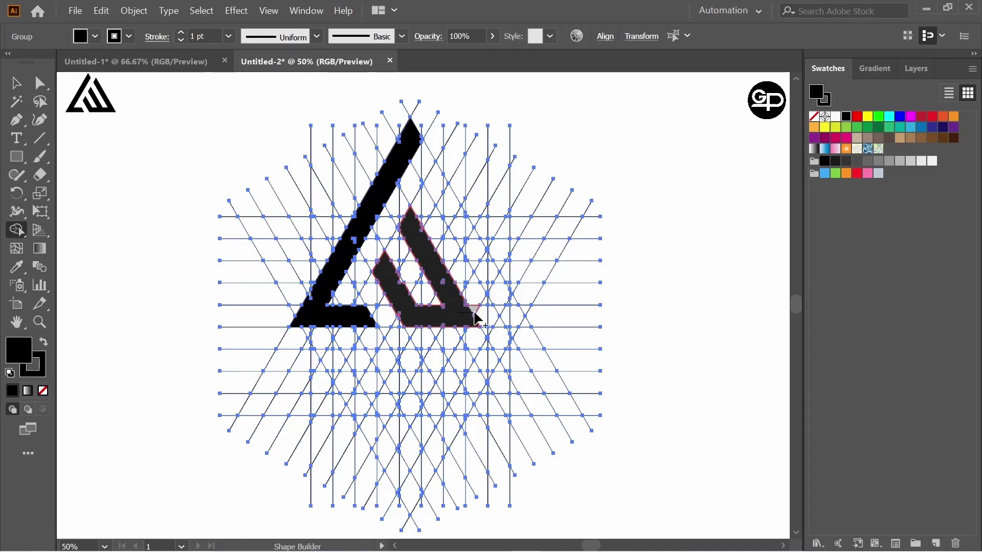
pyautogui.moveTo(517, 314); pyautogui.dragTo(517, 315)
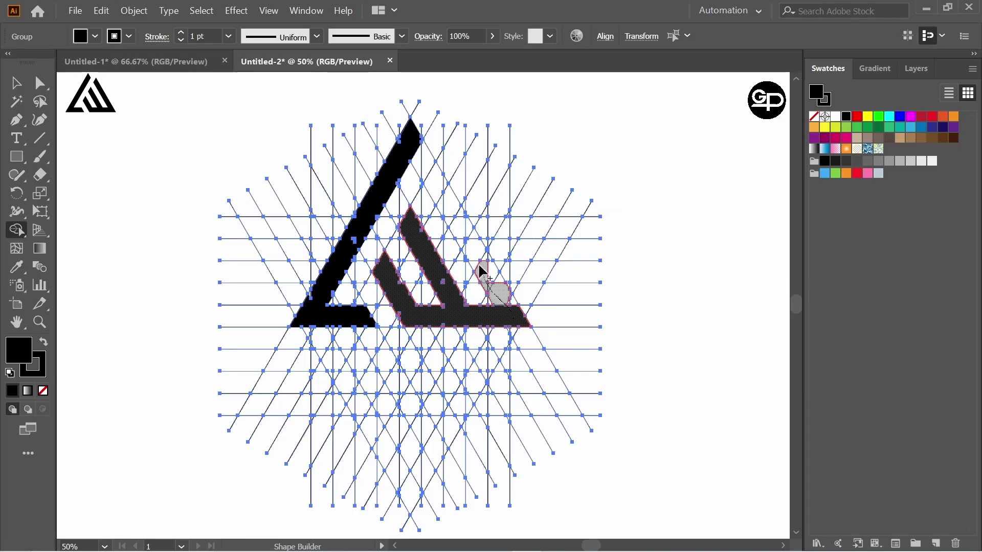
pyautogui.moveTo(459, 225)
pyautogui.mouseDown()
pyautogui.moveTo(438, 186)
pyautogui.moveTo(445, 190)
pyautogui.mouseUp()
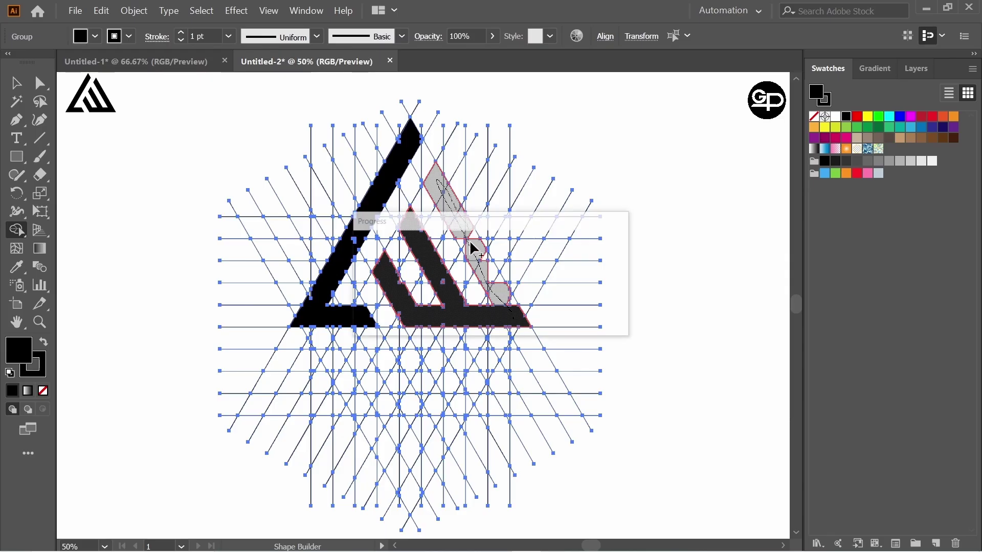
pyautogui.moveTo(493, 279); pyautogui.dragTo(495, 266)
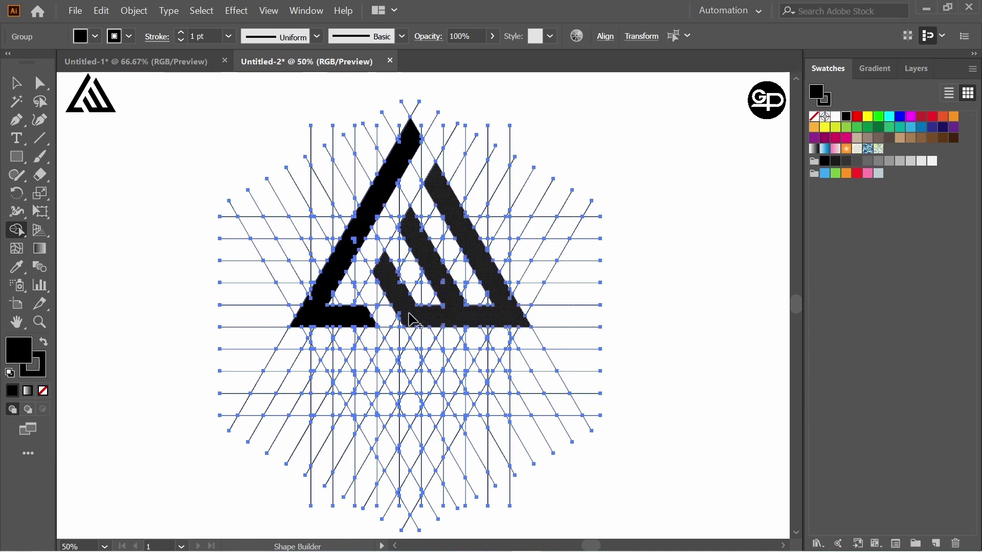
# Merge the leftover slivers and notches along the inner bars and base into the logo's right-hand black shape with Shape Builder
pyautogui.scroll(3, 436, 273)
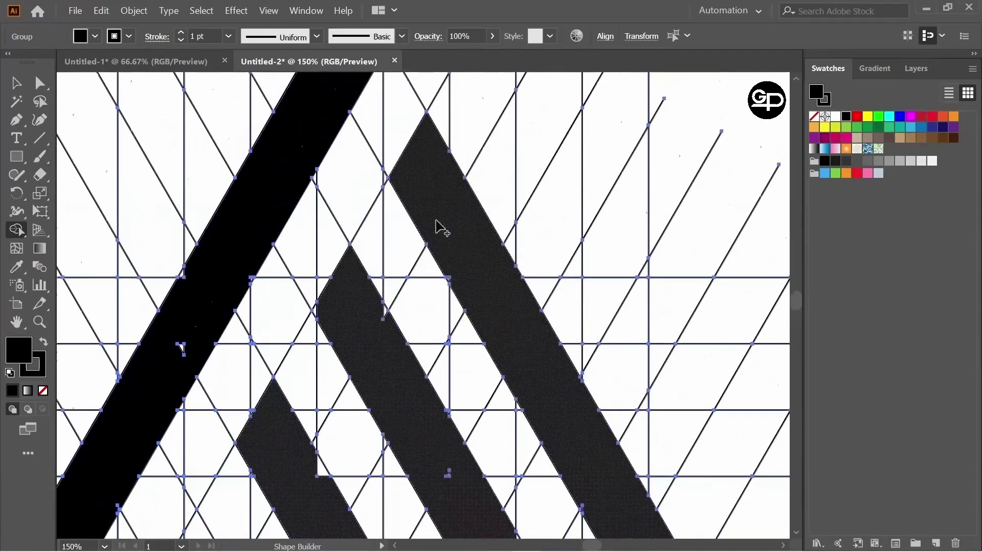
pyautogui.scroll(-3, 436, 220)
pyautogui.moveTo(392, 232); pyautogui.dragTo(351, 214)
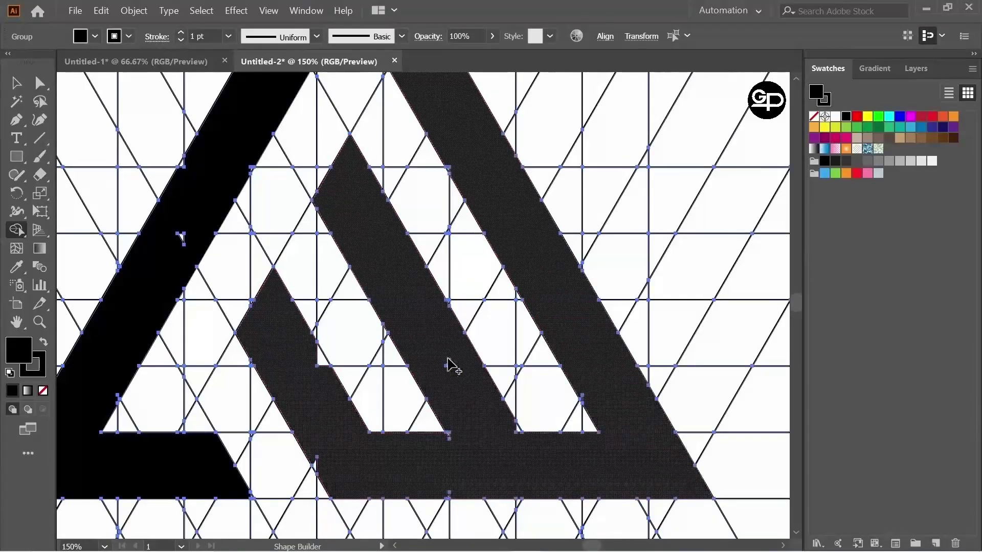
pyautogui.moveTo(497, 412)
pyautogui.mouseDown()
pyautogui.moveTo(522, 432)
pyautogui.moveTo(461, 439)
pyautogui.mouseUp()
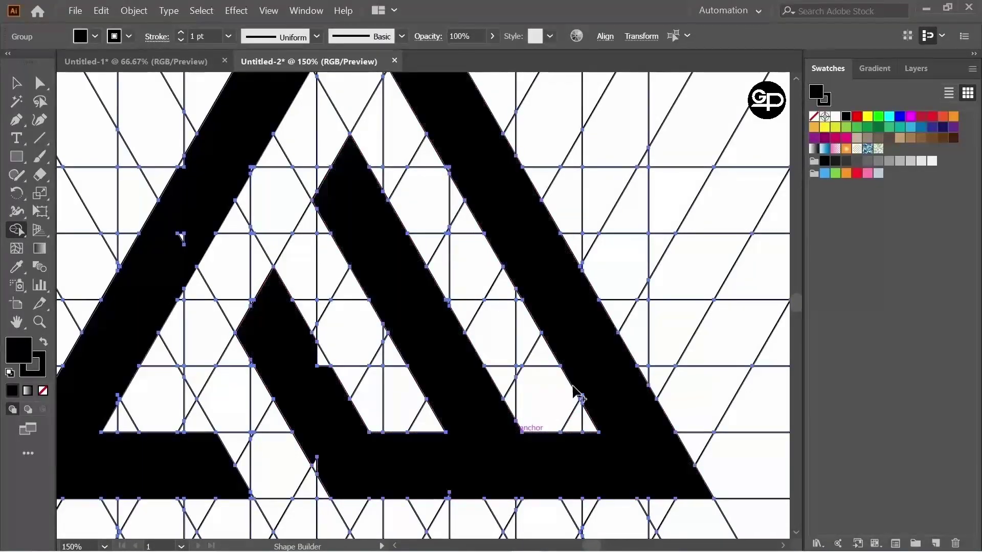
pyautogui.scroll(1, 594, 396)
pyautogui.scroll(3, 594, 396)
pyautogui.scroll(-4, 333, 401)
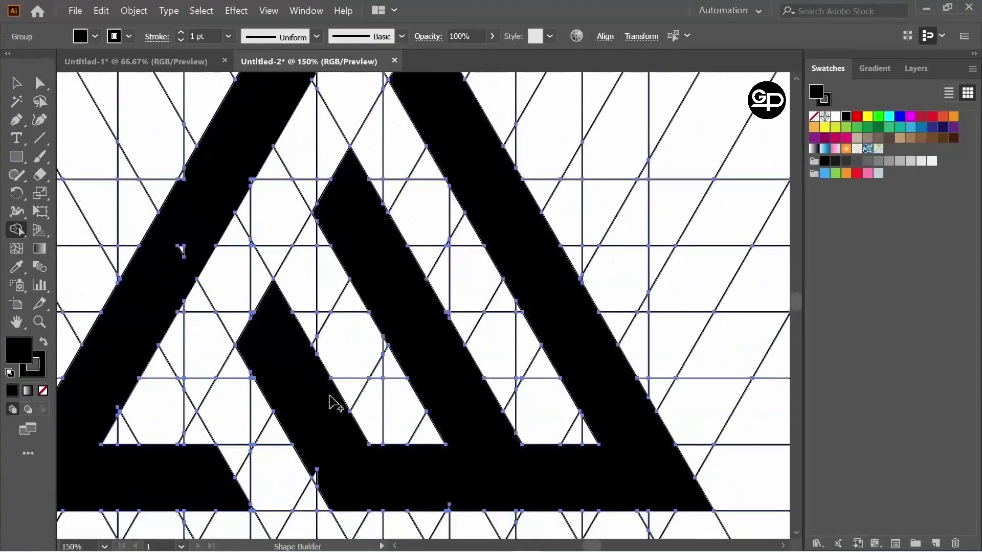
pyautogui.scroll(-2, 482, 410)
# Merge the small leftover sliver inside the left diagonal leg into its black shape
pyautogui.scroll(5, 333, 408)
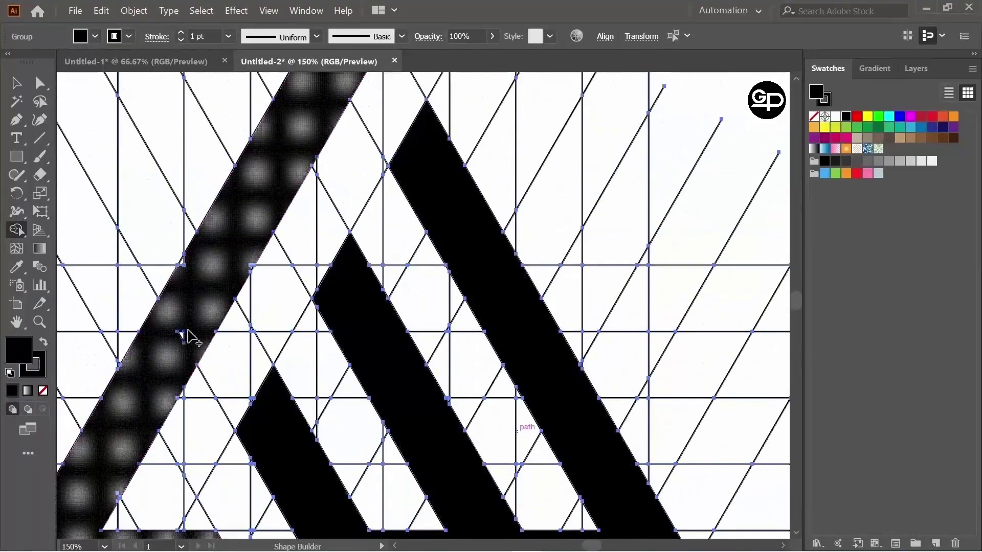
pyautogui.scroll(3, 318, 176)
pyautogui.scroll(-8, 389, 171)
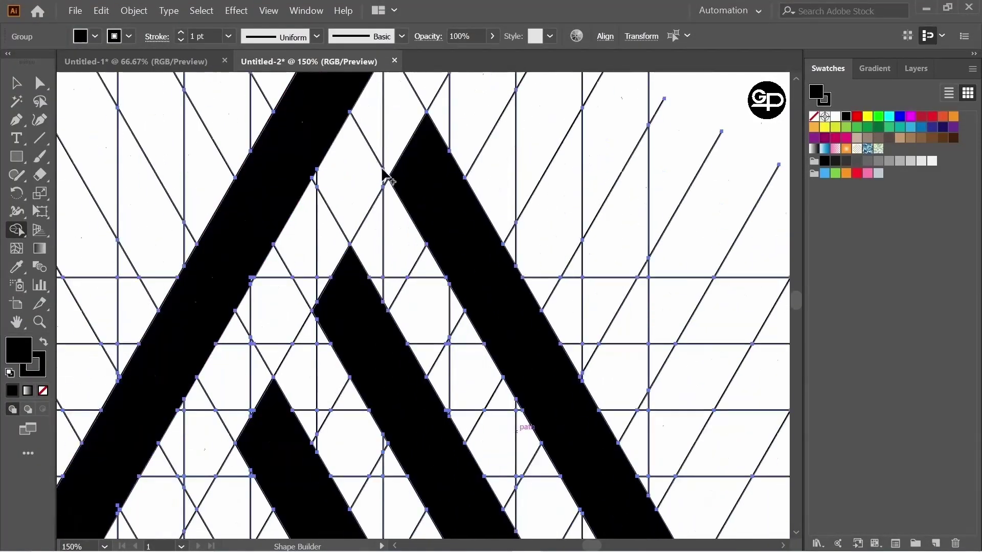
pyautogui.click(190, 369)
# Draw a short slanted line across the gap between the left foot's end and the right-hand shape
pyautogui.press('\\')
pyautogui.moveTo(221, 291); pyautogui.dragTo(336, 452)
pyautogui.click(16, 83)
pyautogui.scroll(-2, 229, 190)
pyautogui.scroll(-2, 229, 190)
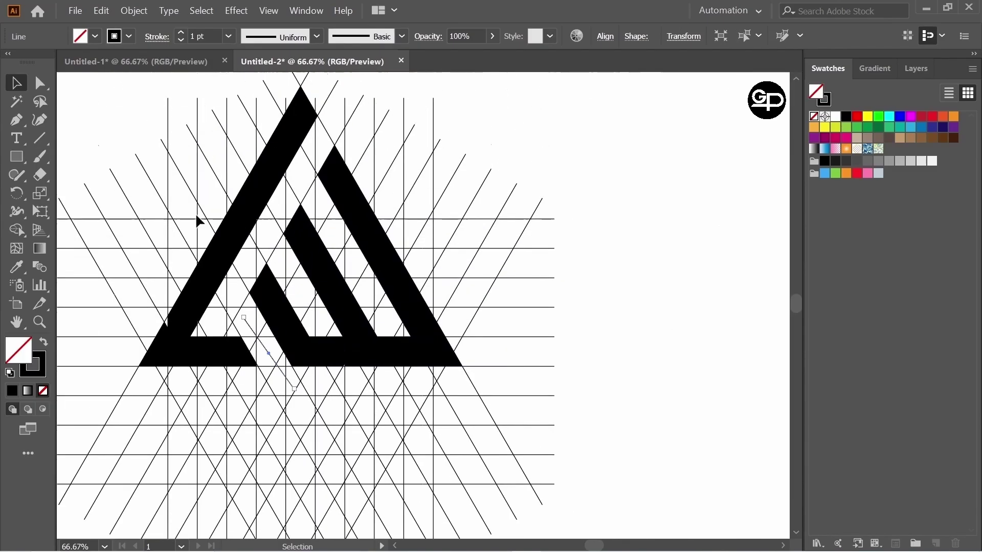
# Select all artwork and use Shape Builder to extend the left foot to the new slanted line, filling the merged leg black
pyautogui.hotkey('ctrl', 'a')
pyautogui.moveTo(17, 230); pyautogui.dragTo(57, 228)
pyautogui.click(56, 228)
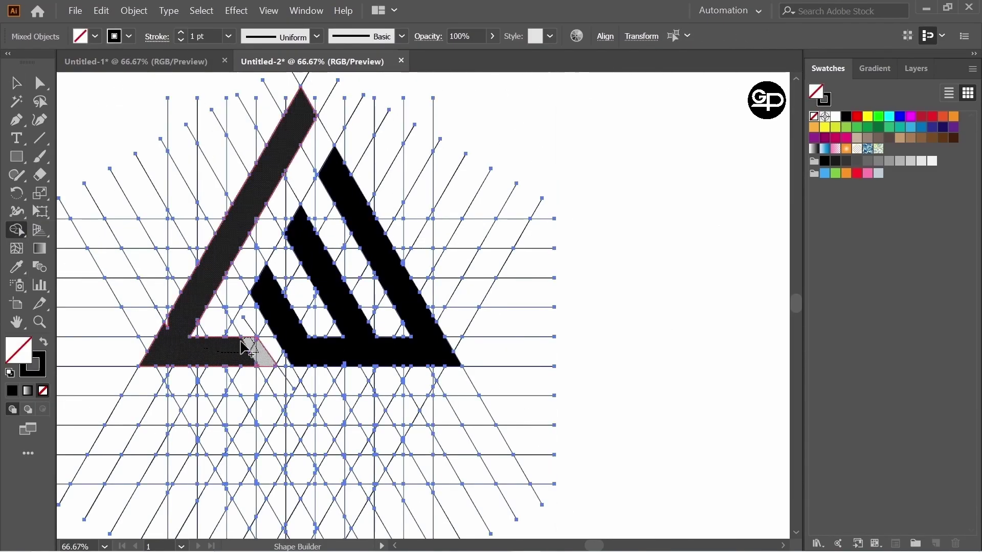
pyautogui.keyDown('alt'); pyautogui.click(169, 334); pyautogui.keyUp('alt')
pyautogui.click(95, 36)
pyautogui.click(43, 60)
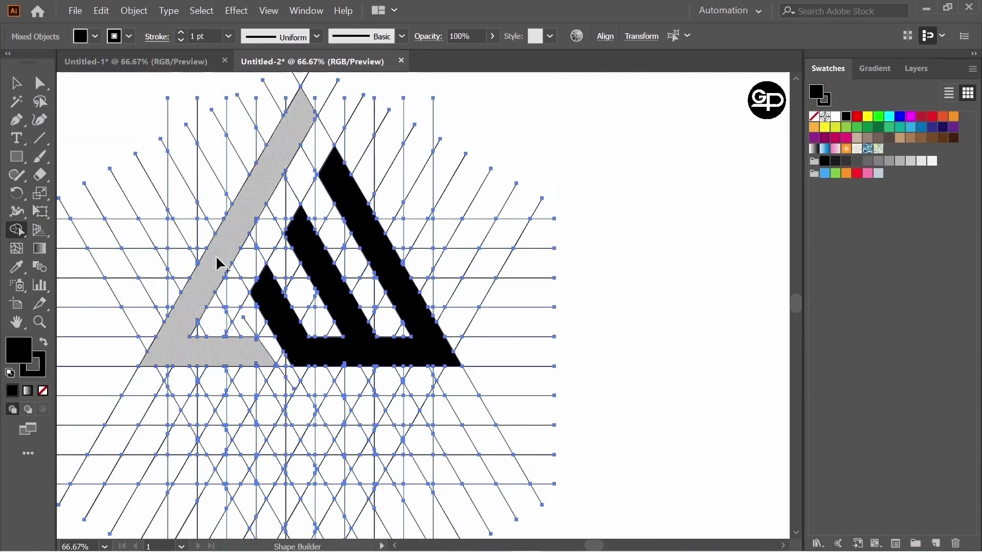
pyautogui.click(219, 261)
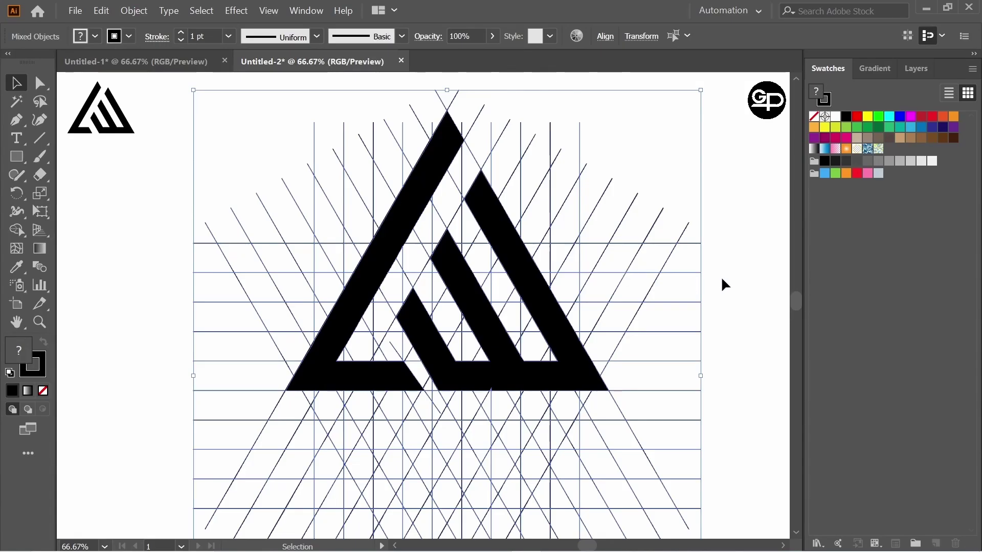
# Merge the tiny leftover sliver on the base into the right-hand shape with Shape Builder and refill the shape black
pyautogui.moveTo(237, 114); pyautogui.dragTo(688, 455)
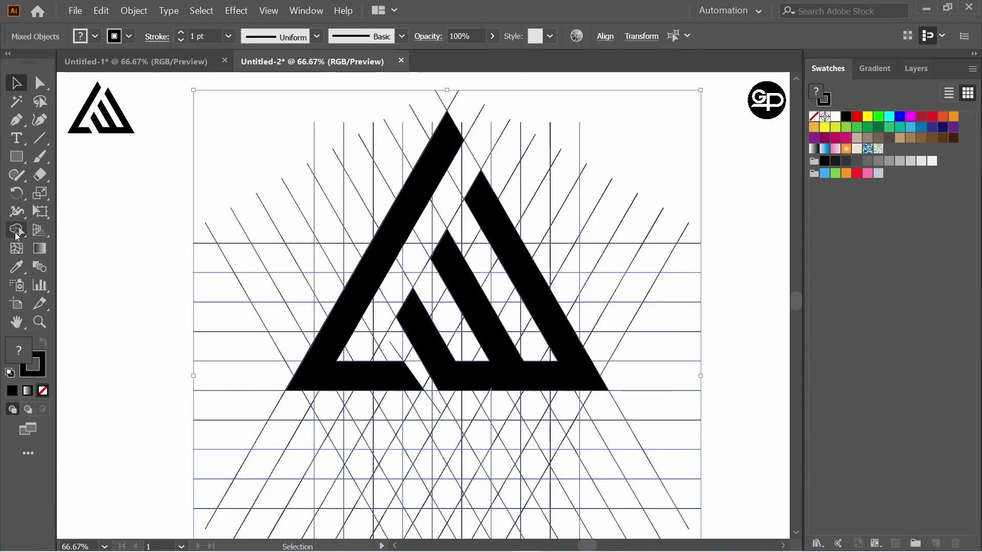
pyautogui.moveTo(16, 230); pyautogui.dragTo(100, 225)
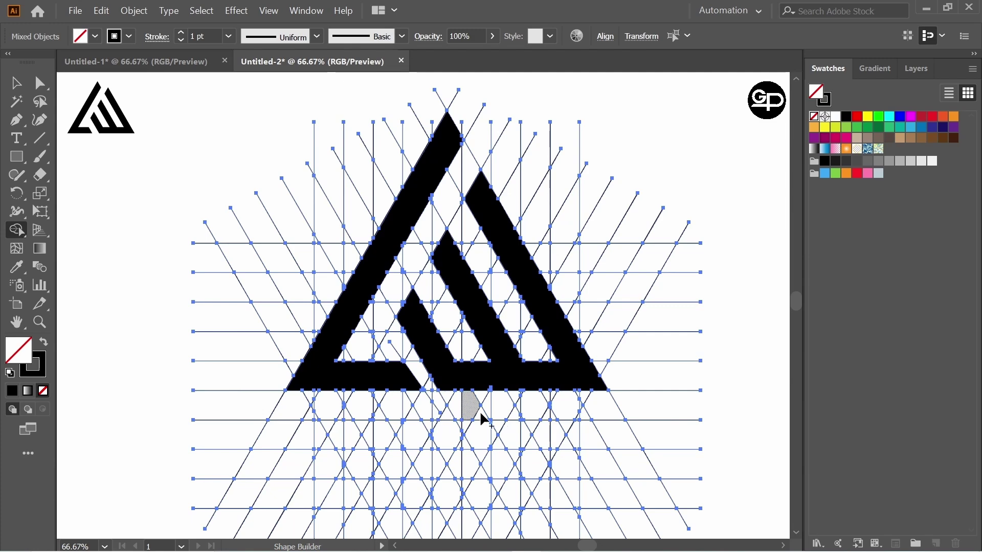
pyautogui.scroll(2, 517, 410)
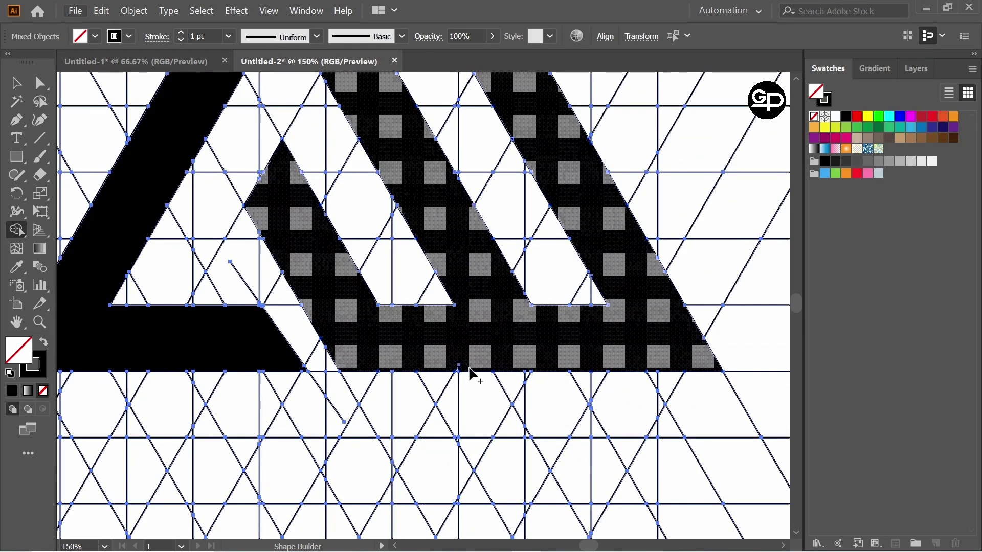
pyautogui.click(457, 369)
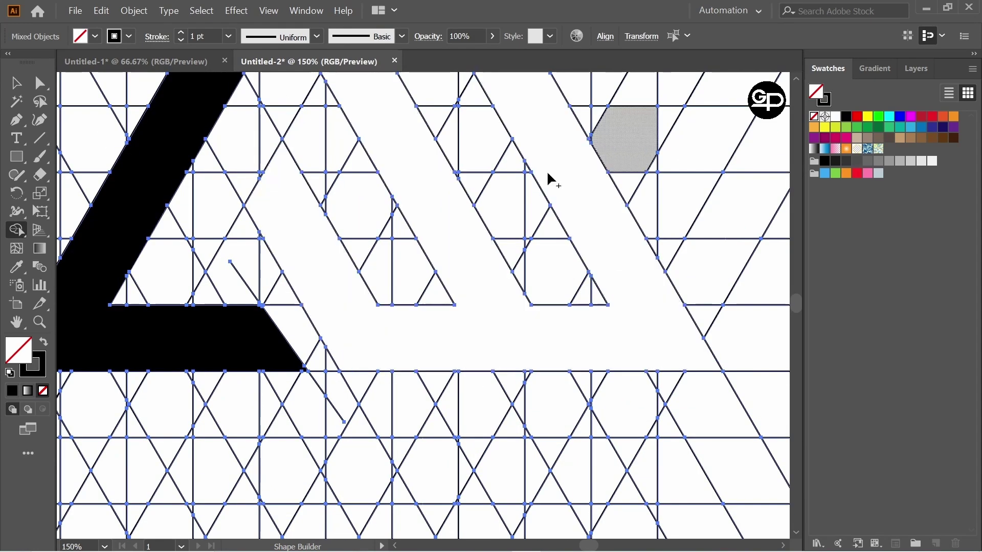
pyautogui.click(96, 35)
pyautogui.click(43, 71)
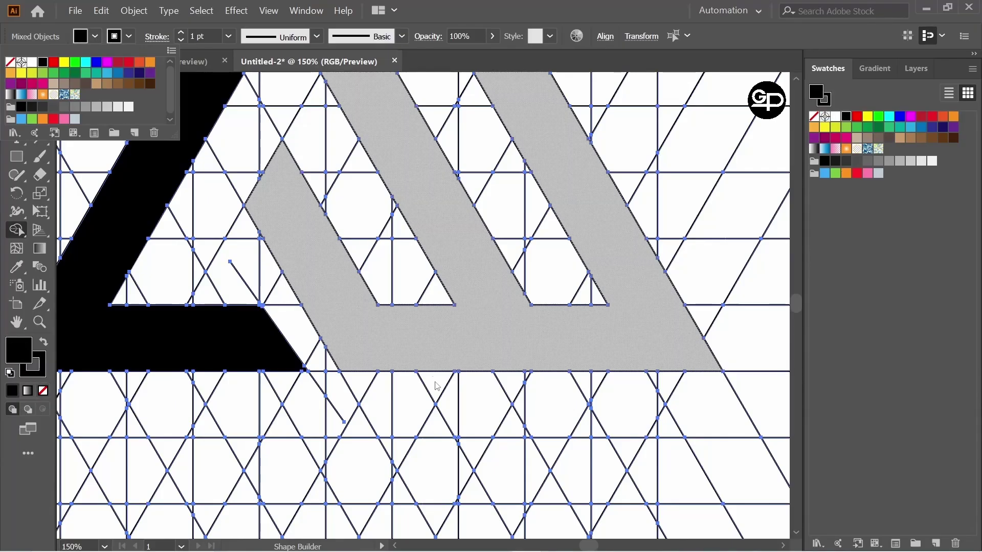
pyautogui.click(429, 344)
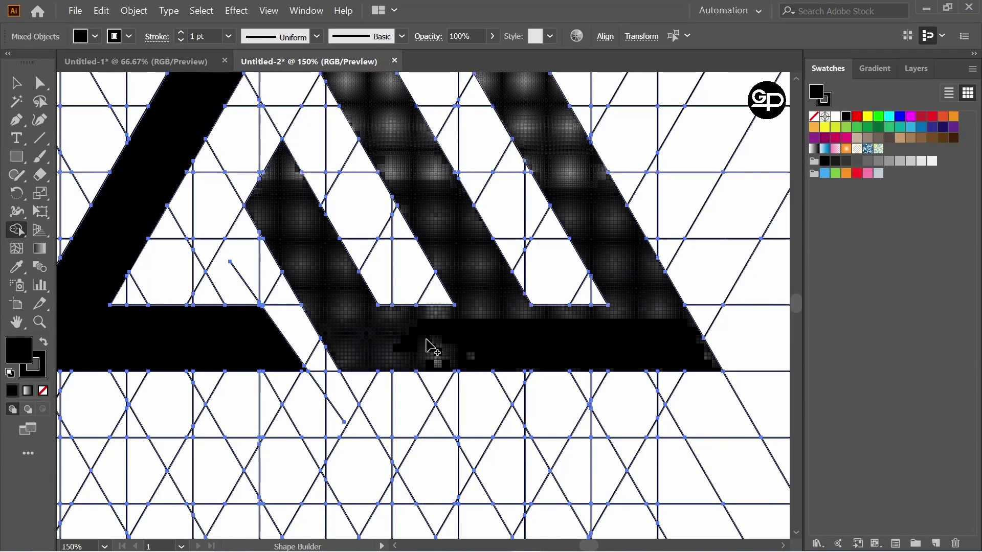
pyautogui.scroll(-2, 451, 341)
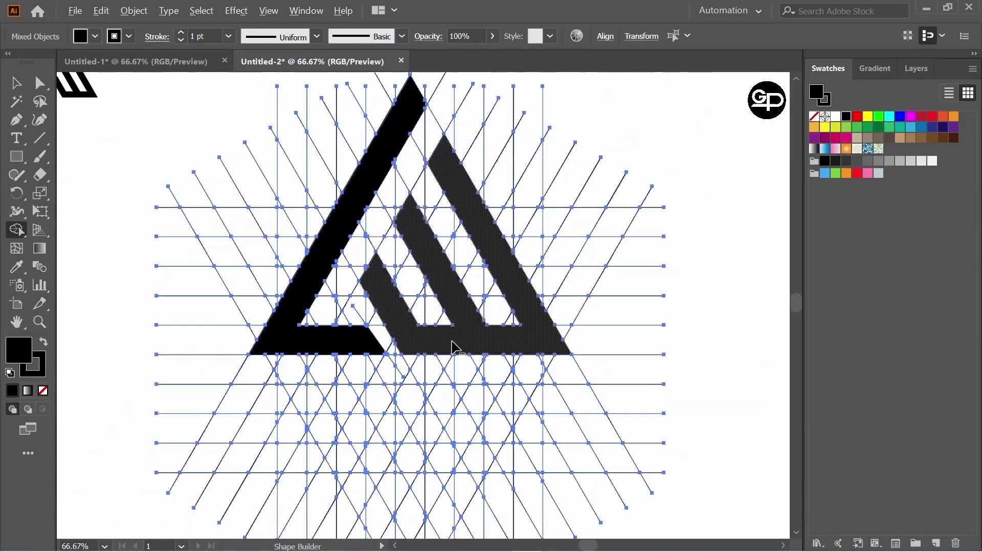
pyautogui.scroll(1, 453, 339)
pyautogui.press('space')
pyautogui.moveTo(437, 313); pyautogui.dragTo(467, 324)
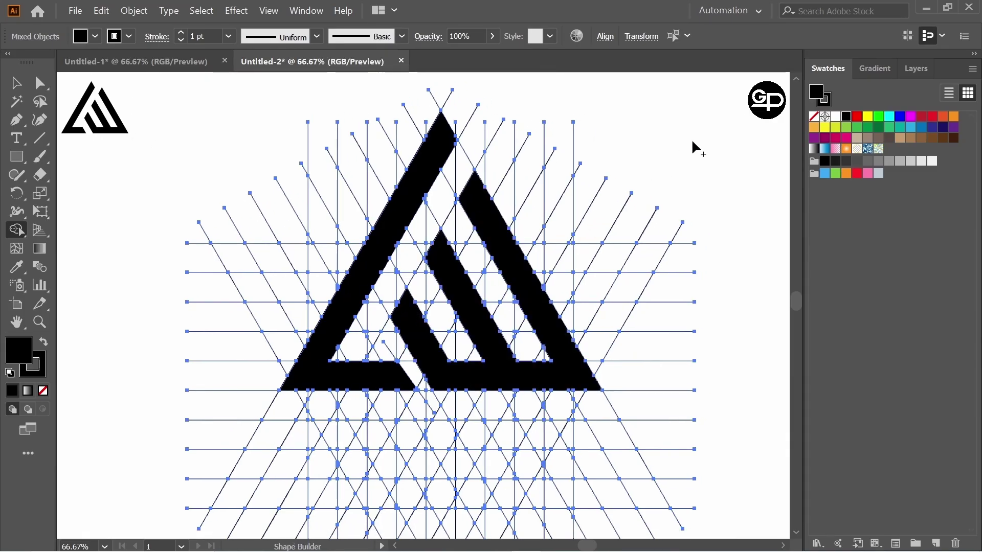
# Cut the two black logo shapes, delete all remaining grid lines, and paste the shapes back onto the artboard
pyautogui.click(16, 82)
pyautogui.click(180, 149)
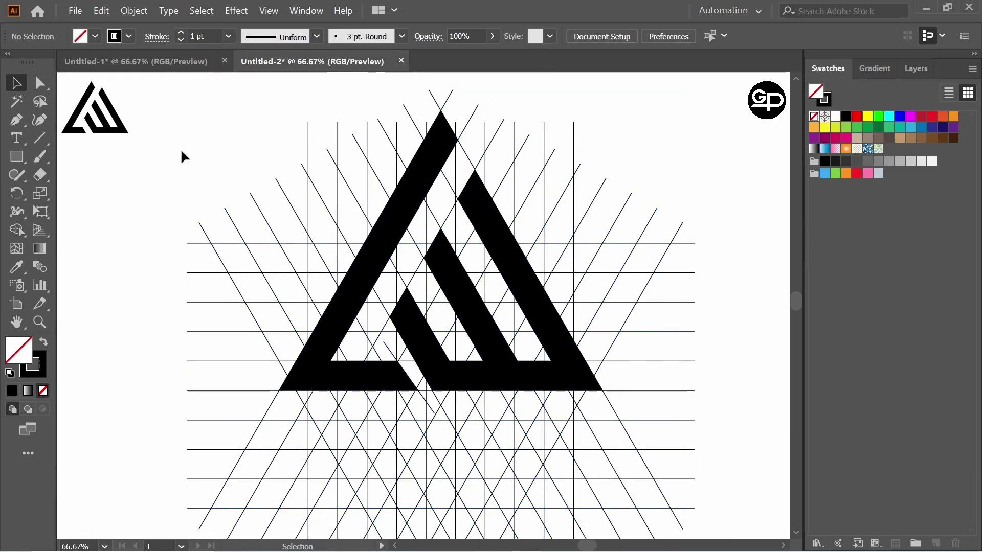
pyautogui.click(503, 334)
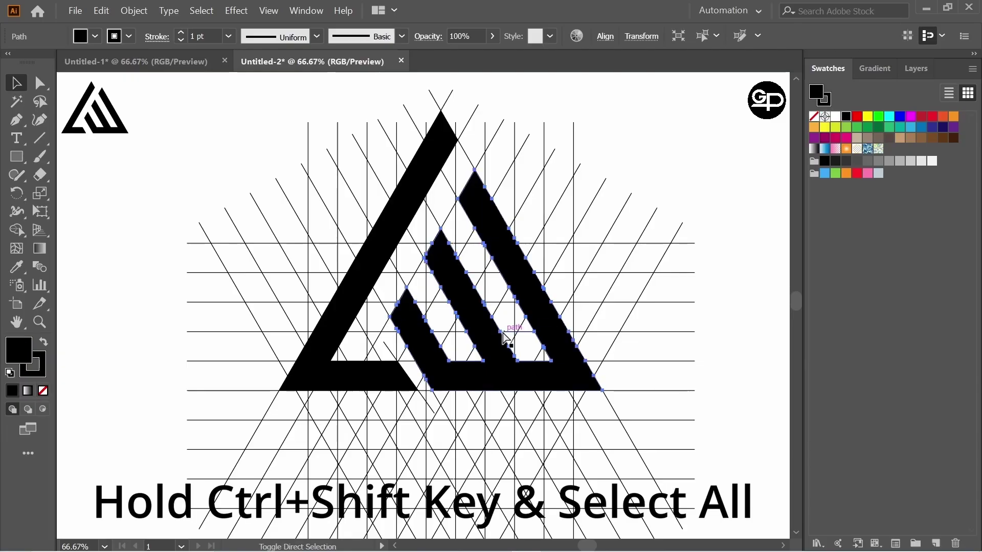
pyautogui.keyDown('ctrl'); pyautogui.keyDown('shift'); pyautogui.click(366, 254); pyautogui.keyUp('shift'); pyautogui.keyUp('ctrl')
pyautogui.hotkey('ctrl', 'x')
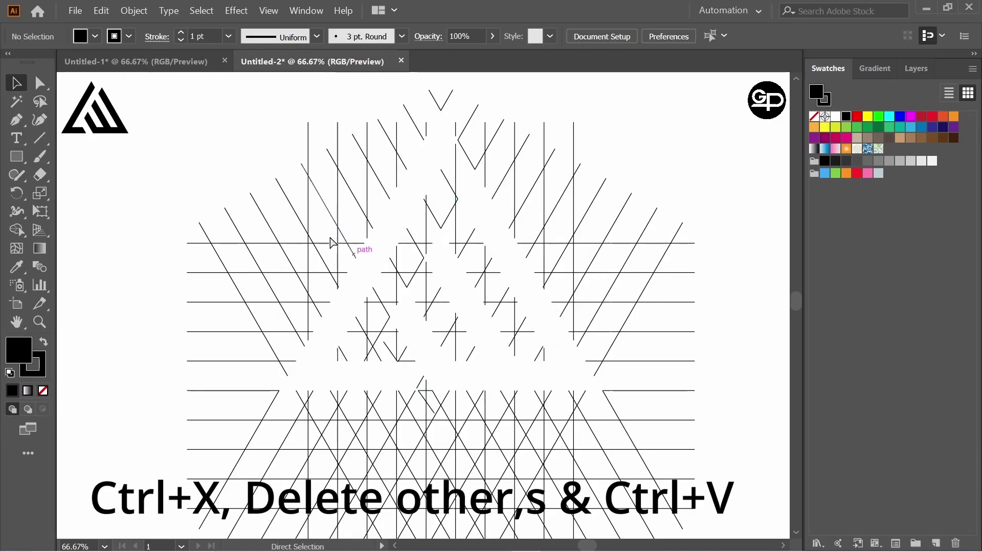
pyautogui.hotkey('ctrl', 'a')
pyautogui.press('Delete')
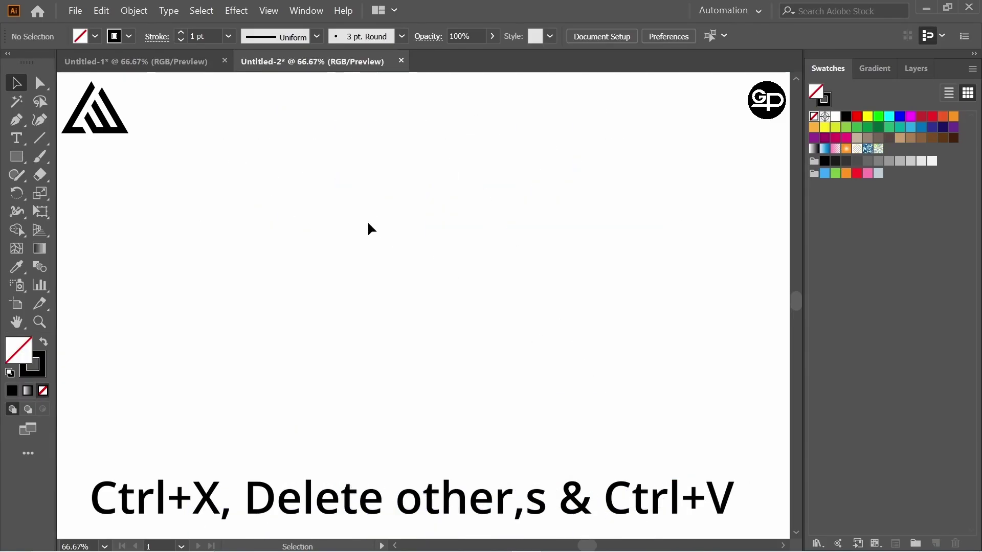
pyautogui.hotkey('ctrl', 'v')
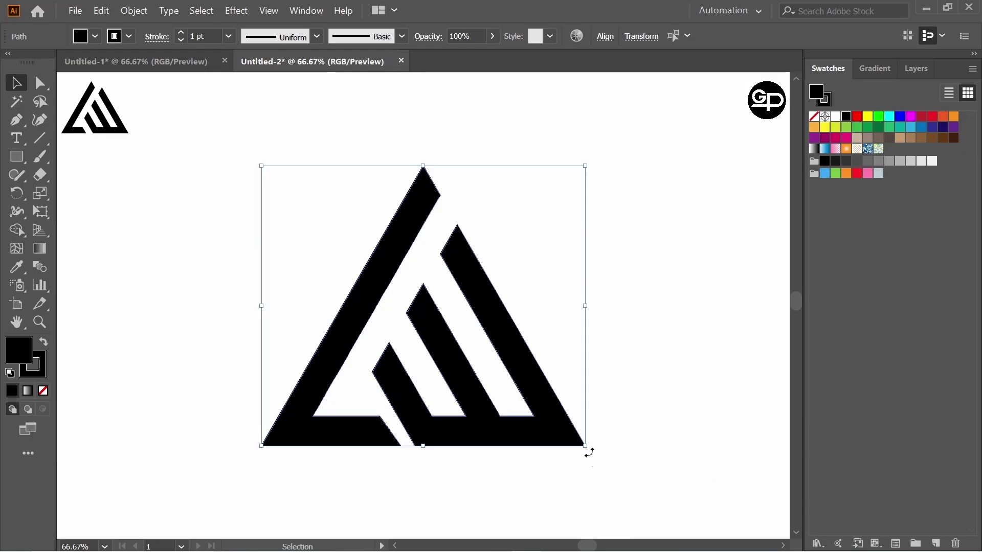
# Enlarge the pasted logo proportionally and move it up to the middle of the artboard
pyautogui.moveTo(585, 445); pyautogui.dragTo(609, 467)
pyautogui.moveTo(535, 401); pyautogui.dragTo(523, 359)
pyautogui.moveTo(599, 438); pyautogui.dragTo(605, 441)
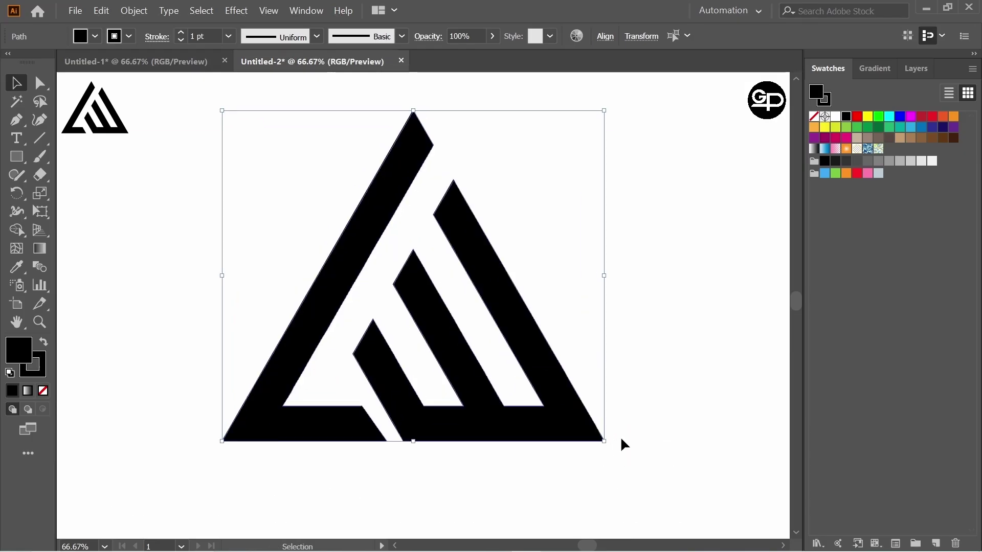
# Set the stroke of both logo shapes to None
pyautogui.click(128, 37)
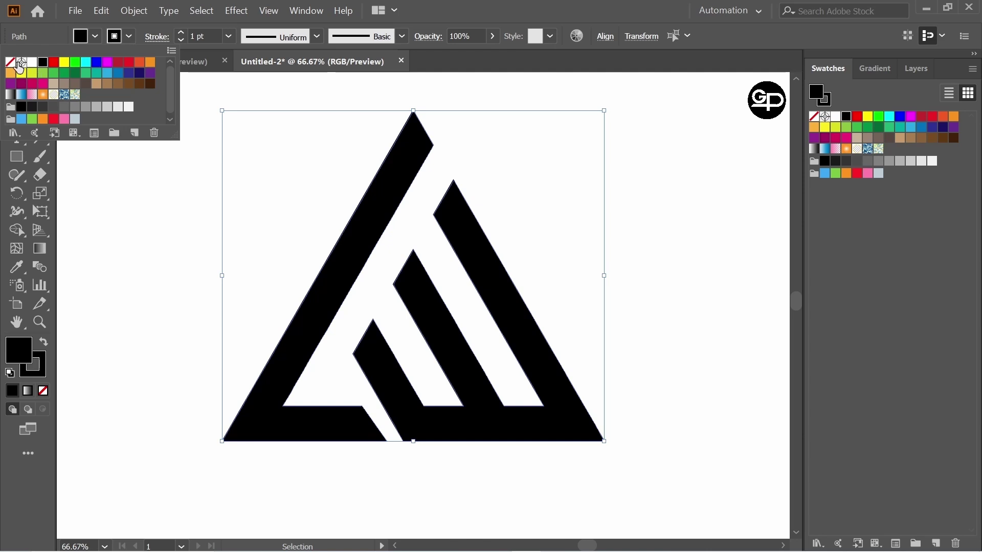
pyautogui.click(15, 63)
pyautogui.click(186, 246)
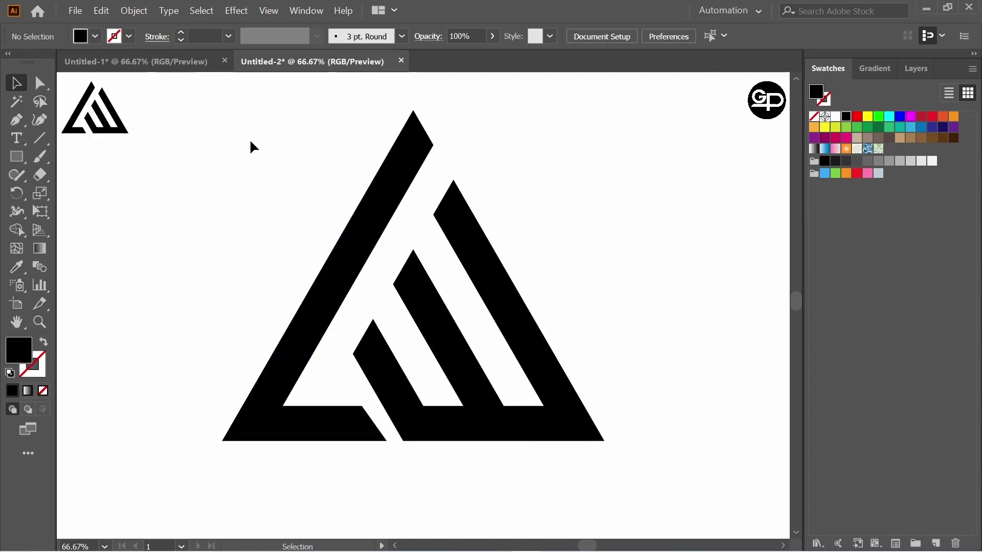
# Select both logo shapes and group them
pyautogui.moveTo(251, 147); pyautogui.dragTo(603, 369)
pyautogui.hotkey('ctrl', 'g')
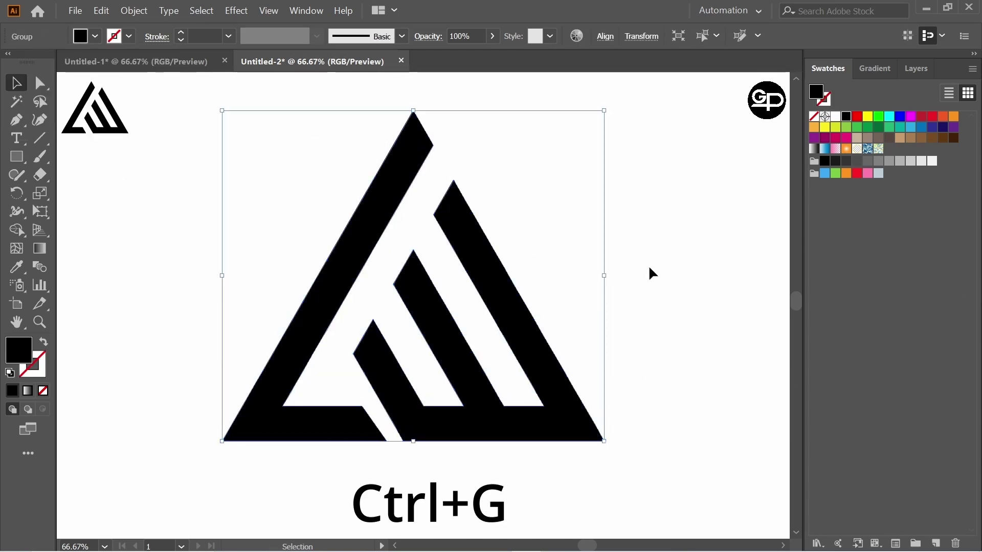
pyautogui.click(650, 268)
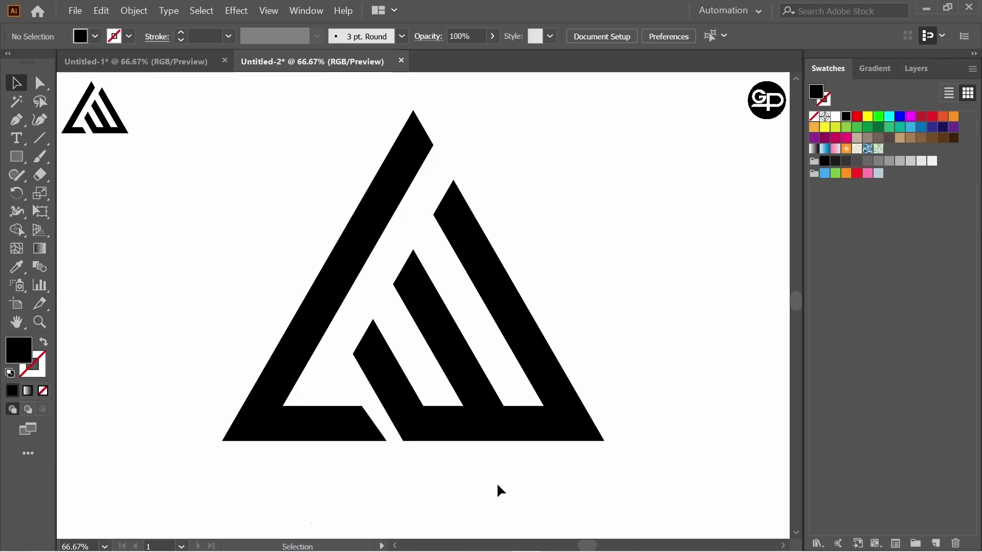